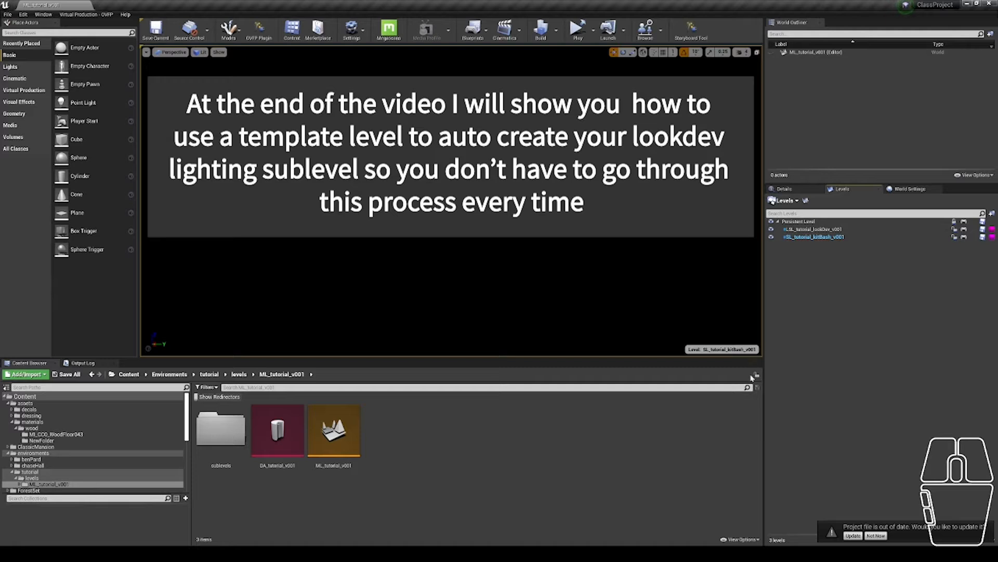
Step: Make the LSL_tutorial_lookDev_v001 lighting sublevel the current level
{"action": "left_click", "coordinate": [728, 349]}
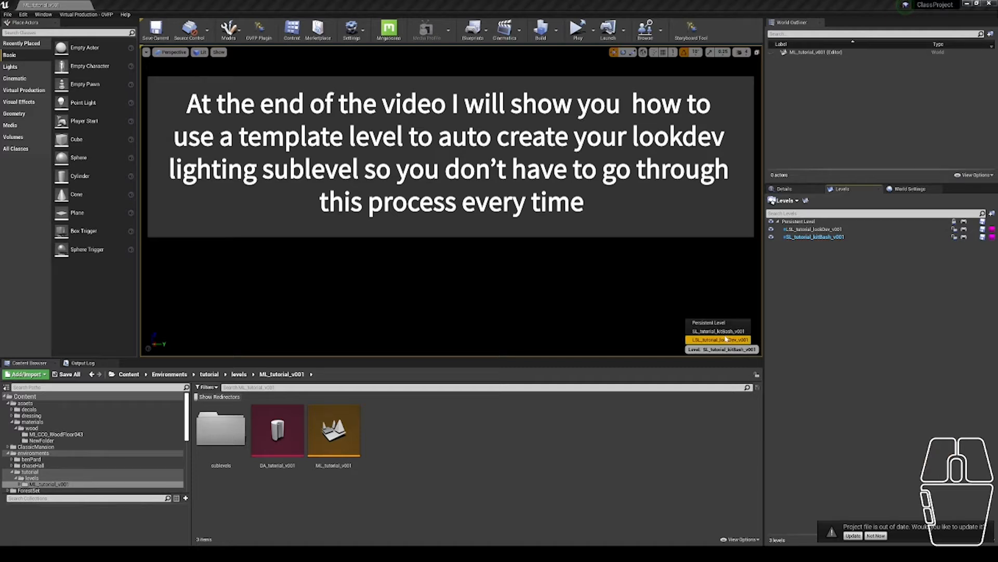
{"action": "left_click", "coordinate": [727, 339]}
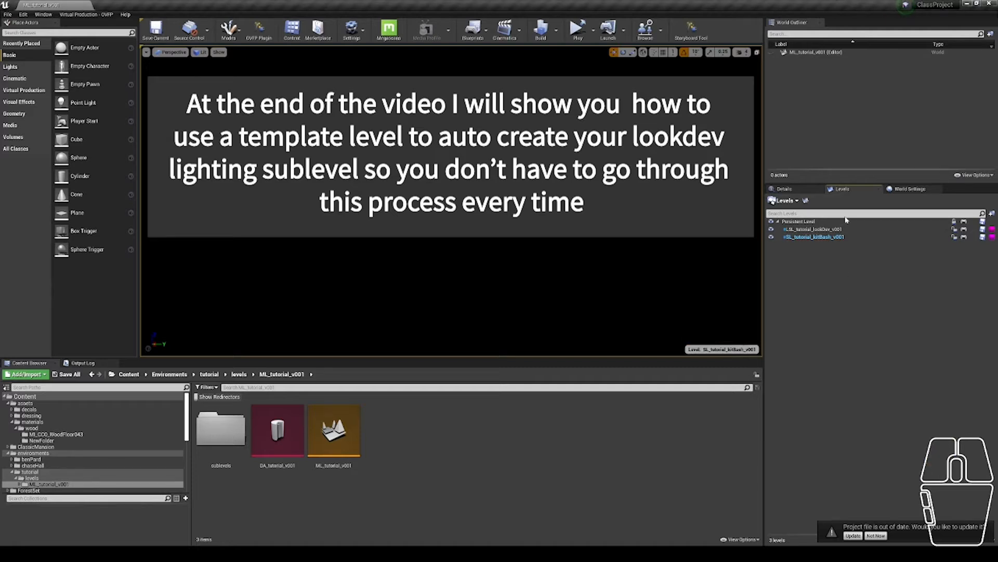
{"action": "left_click", "coordinate": [817, 230]}
{"action": "left_click", "coordinate": [801, 330]}
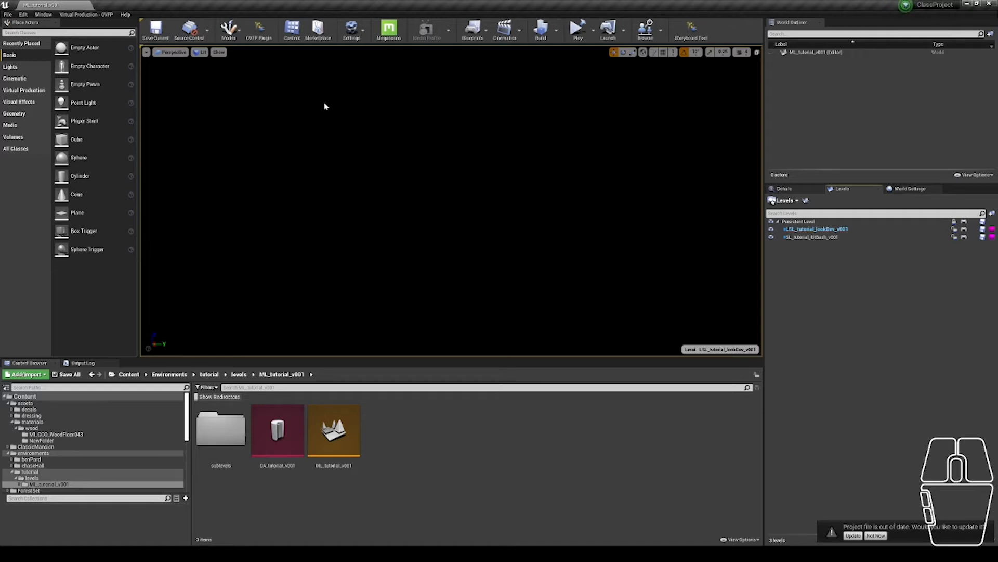
Step: Spawn a new OVFP post process volume with the OVFP post process tool and choose it for editing
{"action": "left_click", "coordinate": [266, 39]}
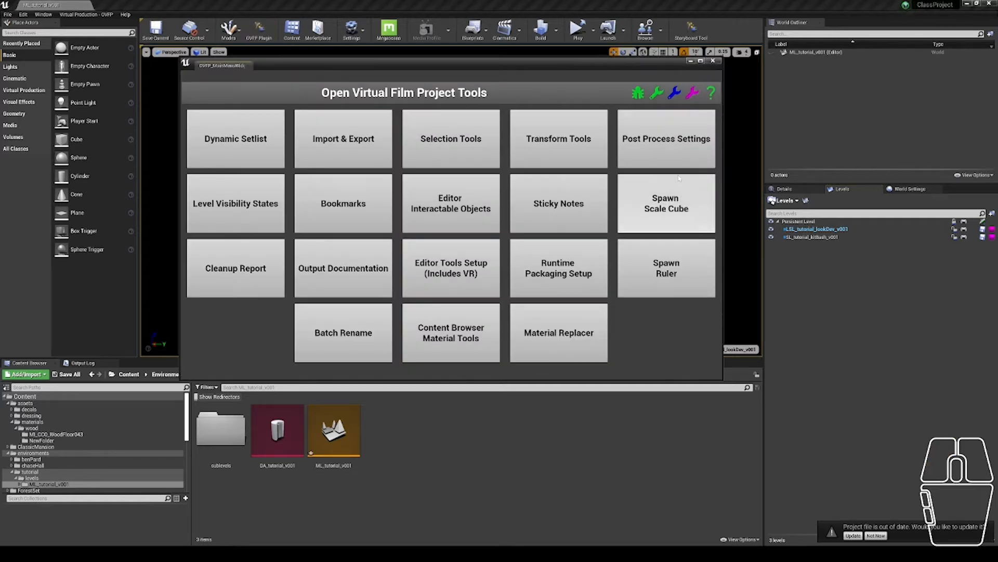
{"action": "left_click", "coordinate": [671, 151]}
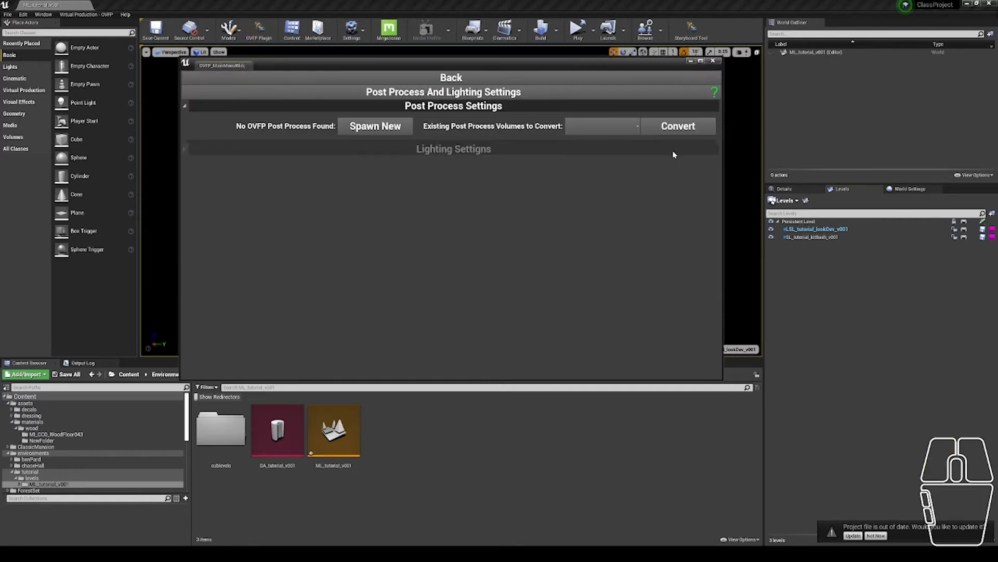
{"action": "left_click", "coordinate": [405, 128]}
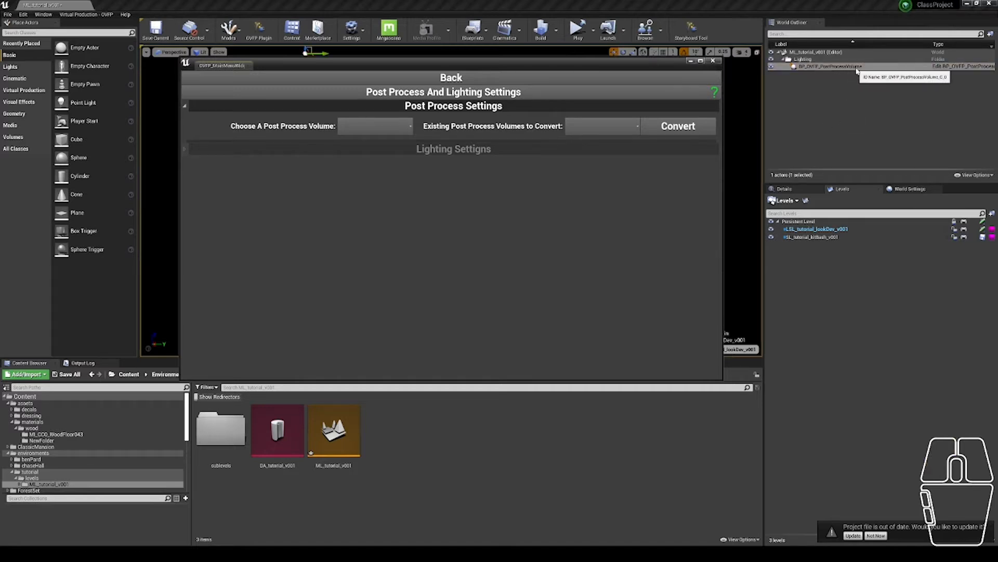
{"action": "left_click", "coordinate": [813, 67]}
{"action": "left_click", "coordinate": [385, 130]}
{"action": "left_click", "coordinate": [369, 139]}
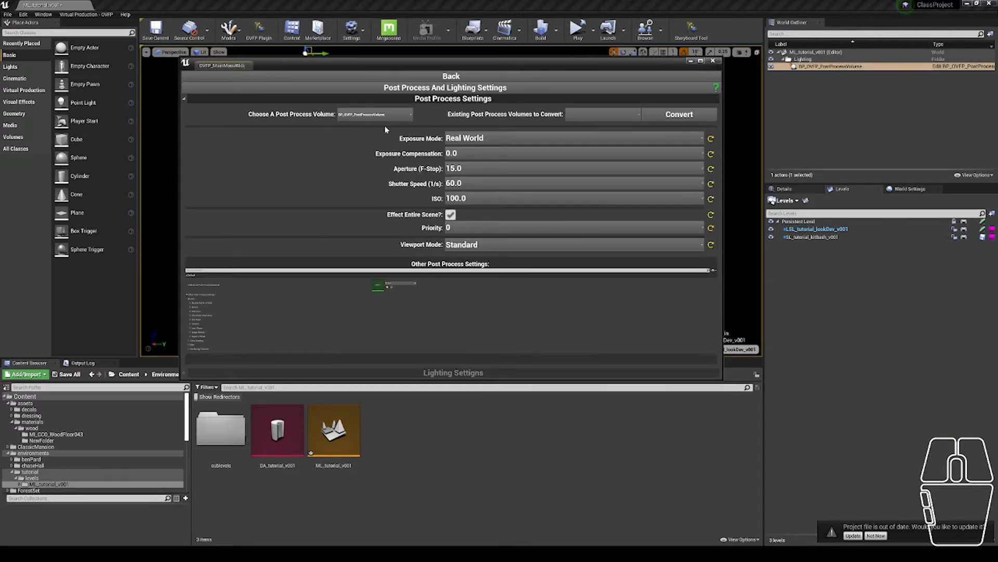
Step: Try the Unitless exposure mode with a changed exposure compensation, and restore the compensation and the Real World mode
{"action": "left_click", "coordinate": [493, 138]}
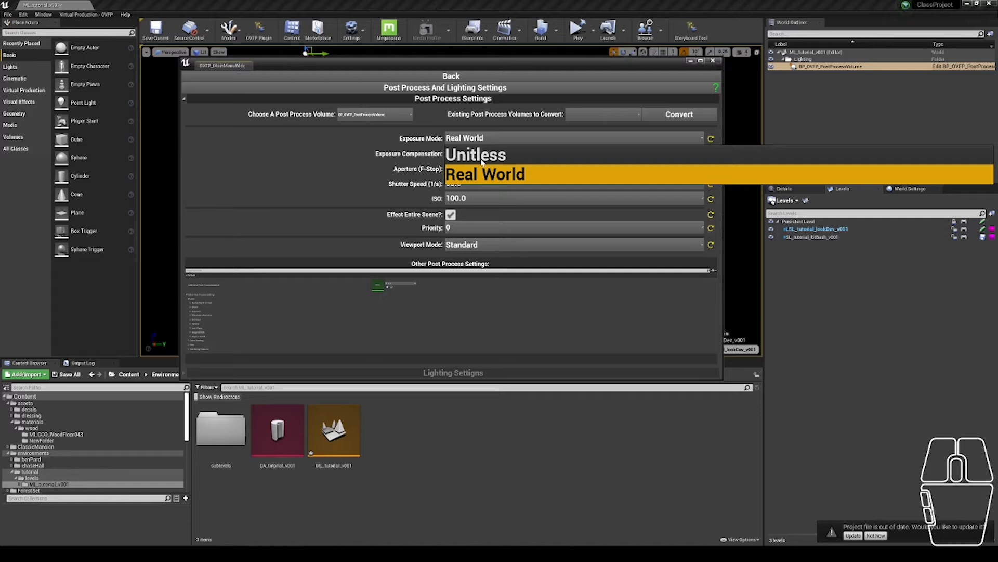
{"action": "left_click", "coordinate": [482, 159]}
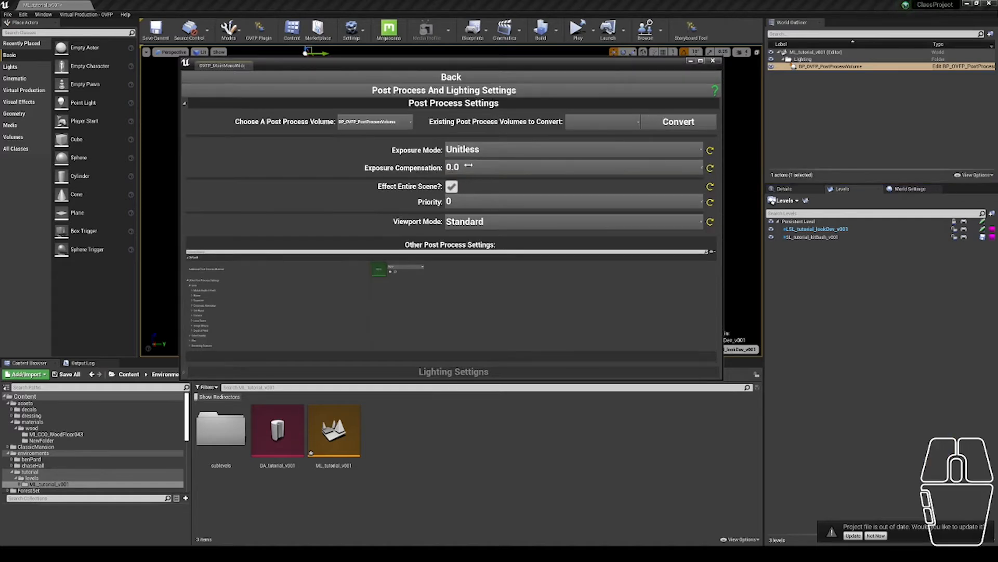
{"action": "left_click_drag", "start_coordinate": [476, 166], "coordinate": [730, 173]}
{"action": "left_click", "coordinate": [709, 170]}
{"action": "left_click", "coordinate": [508, 152]}
{"action": "left_click", "coordinate": [473, 179]}
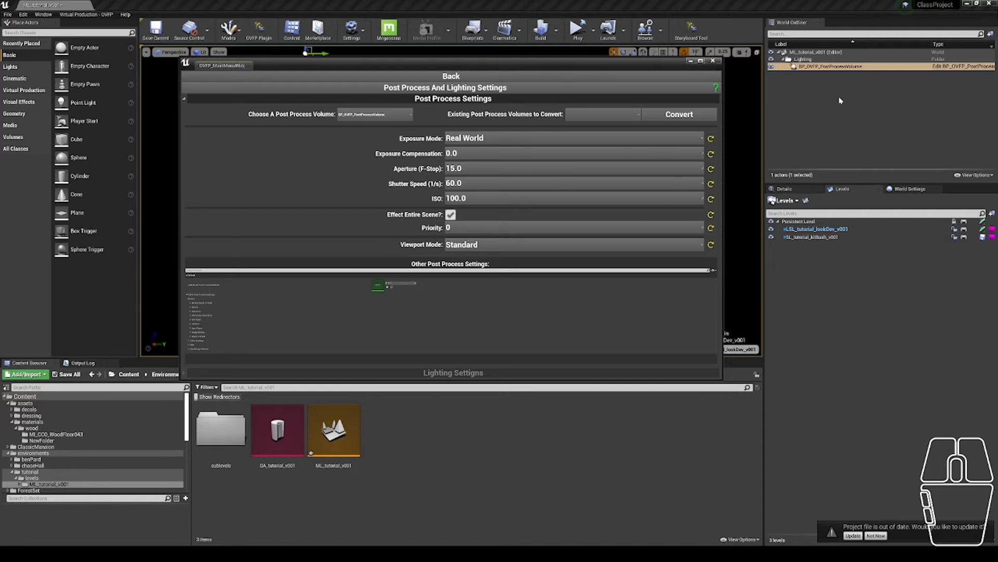
Step: Place a basic cube in the level as a test object and set the viewport to lit shading
{"action": "left_click", "coordinate": [742, 71]}
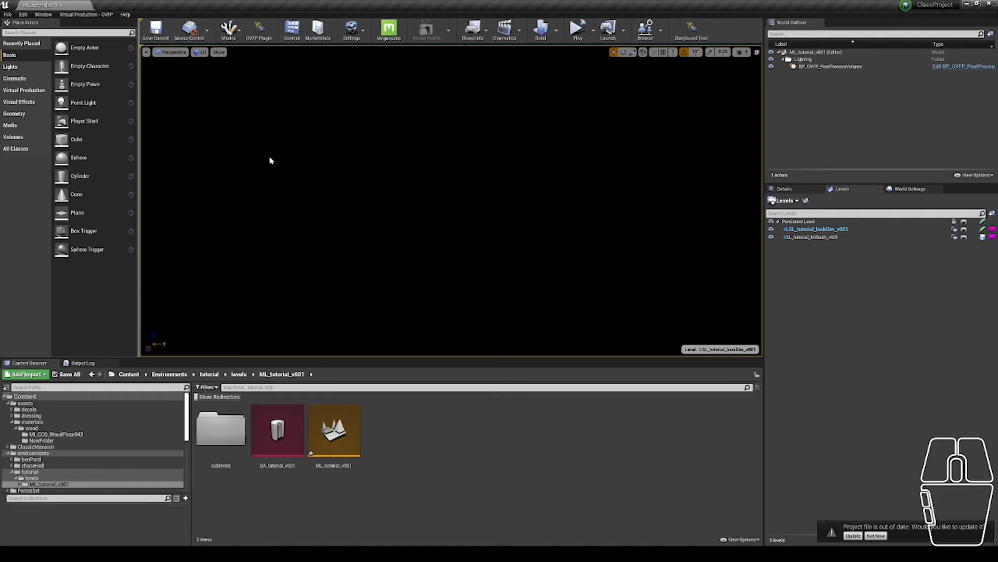
{"action": "left_click", "coordinate": [43, 14]}
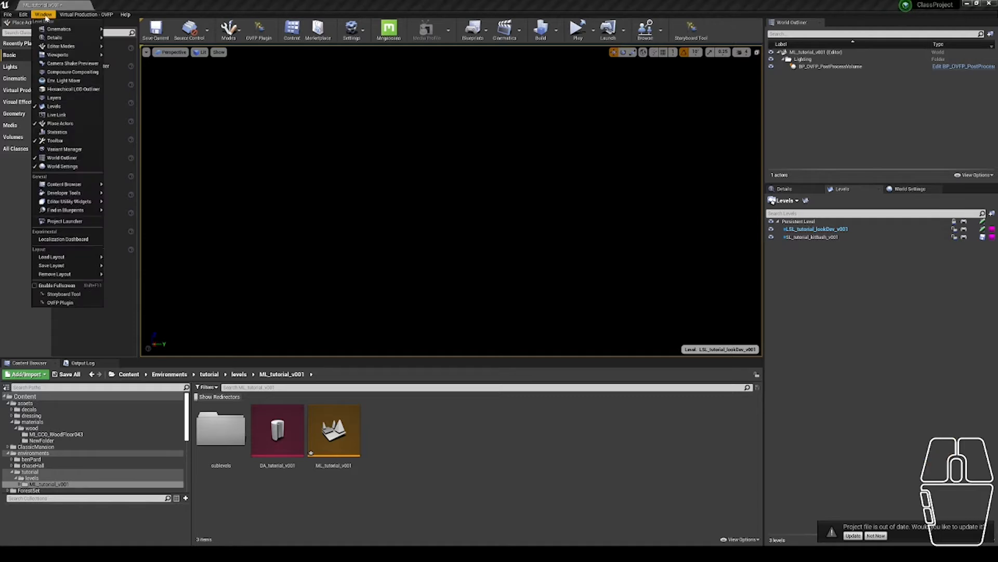
{"action": "left_click", "coordinate": [60, 123]}
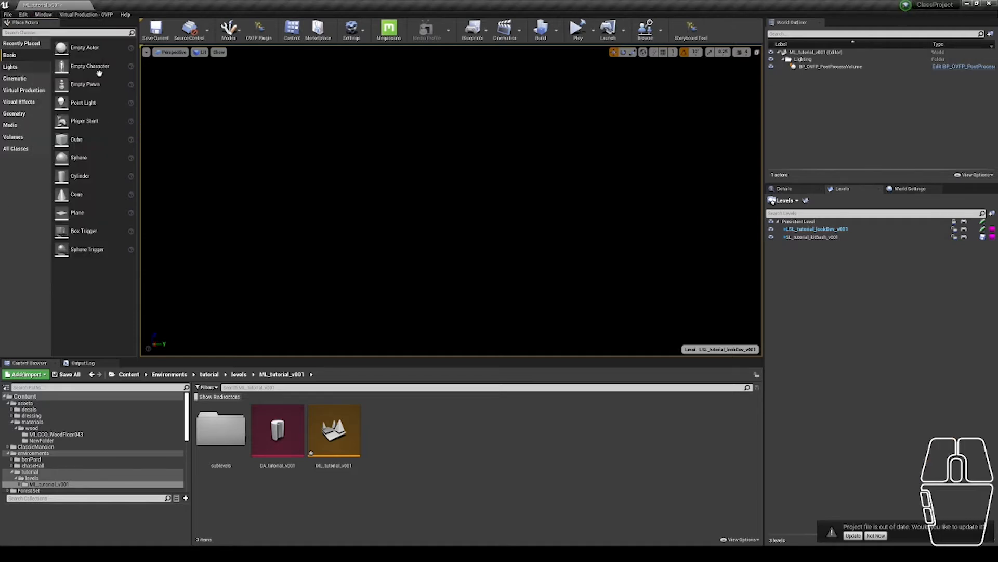
{"action": "left_click_drag", "start_coordinate": [73, 139], "coordinate": [486, 242]}
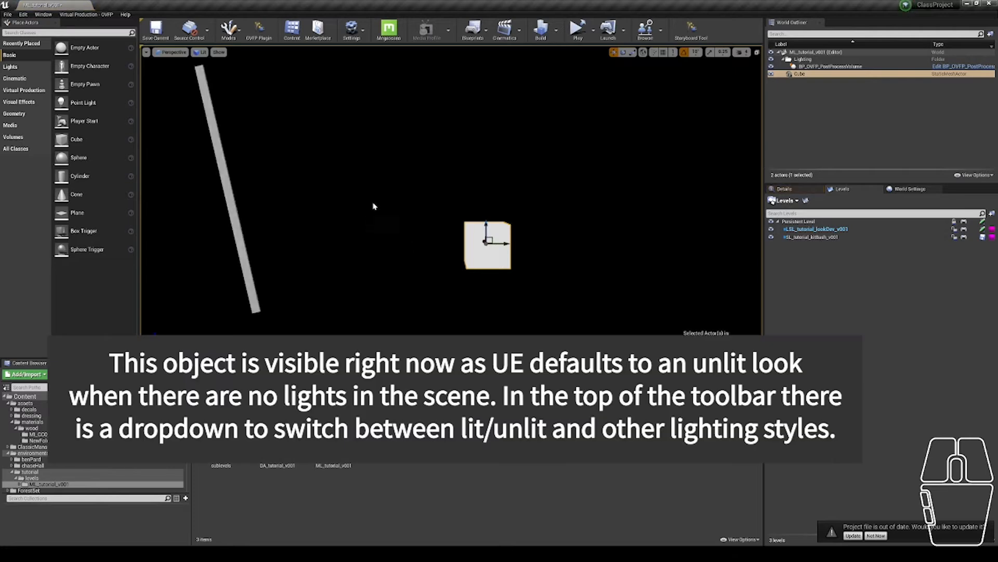
{"action": "right_click_drag", "start_coordinate": [374, 206], "coordinate": [499, 221]}
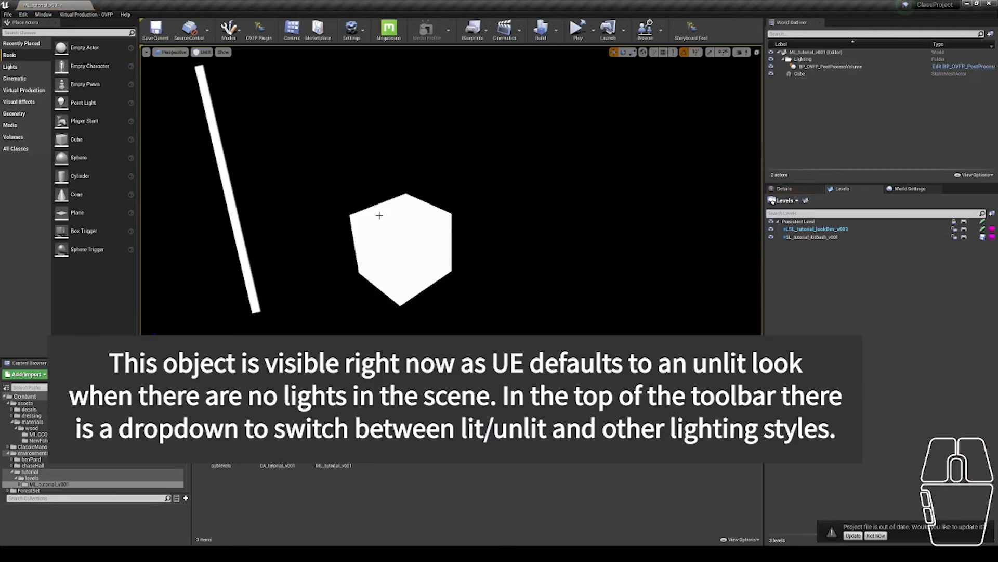
{"action": "key", "text": "alt+4"}
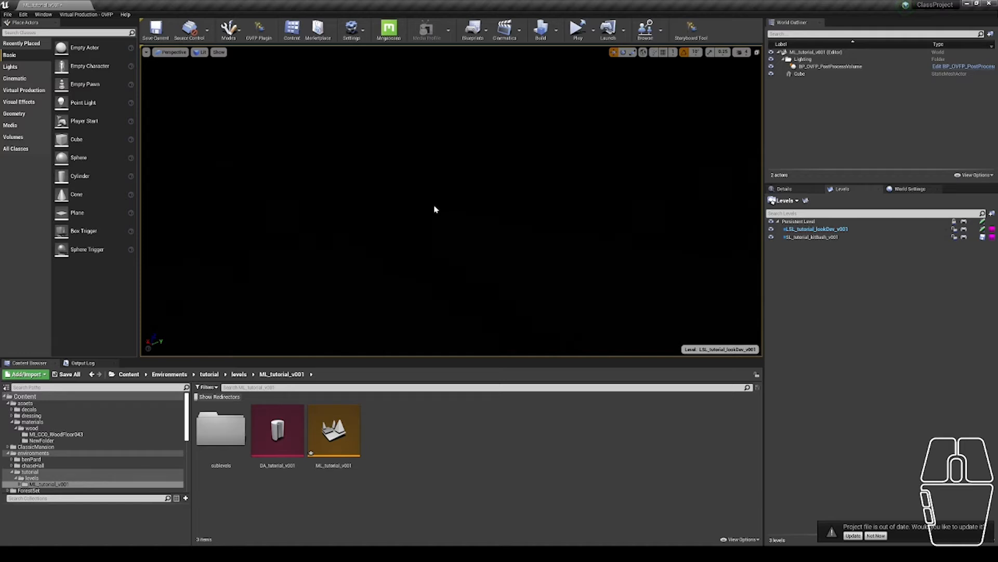
Step: Add a Sky Light near the cube and set its source type to SLS Specified Cubemap
{"action": "left_click", "coordinate": [10, 68]}
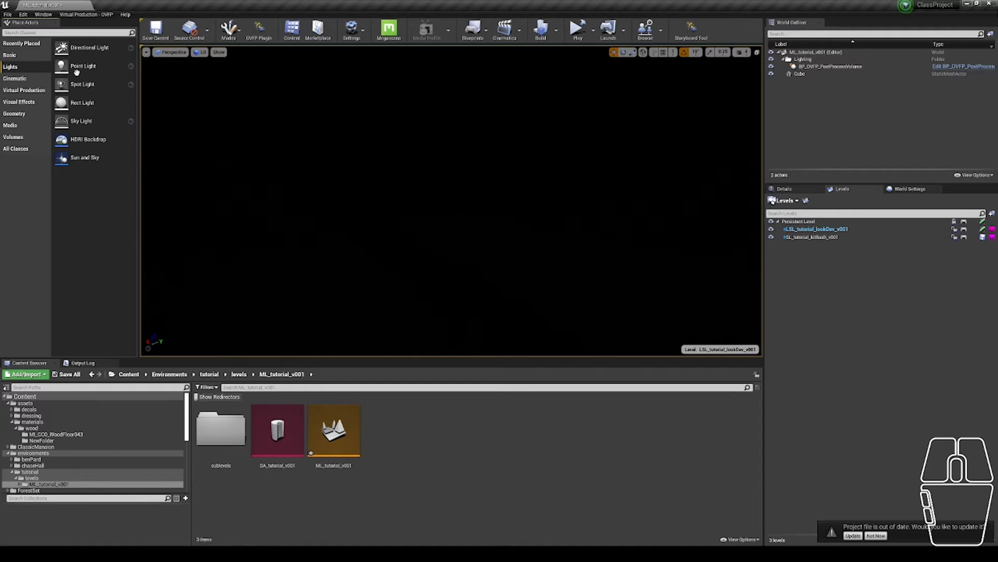
{"action": "left_click_drag", "start_coordinate": [100, 127], "coordinate": [436, 195]}
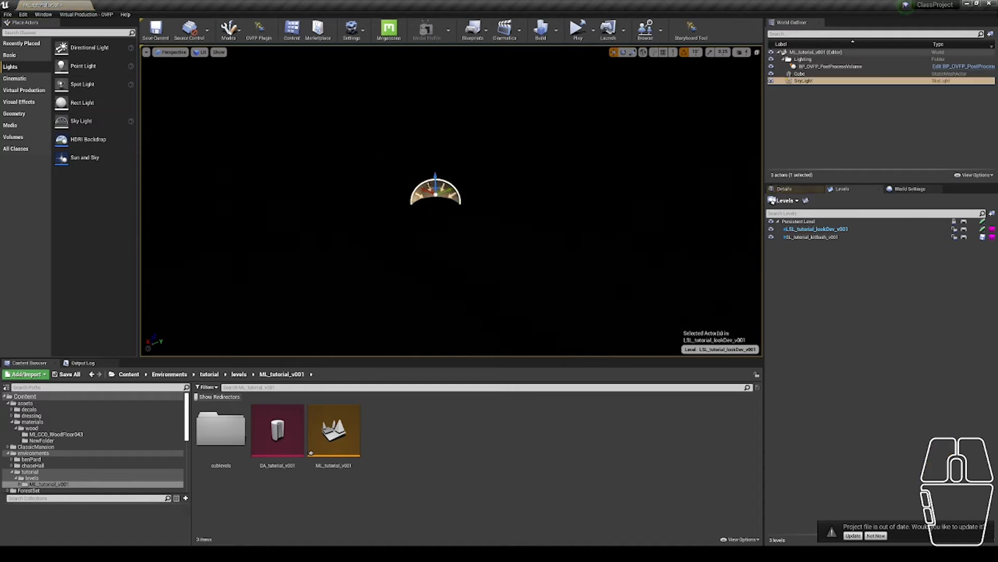
{"action": "left_click", "coordinate": [790, 190]}
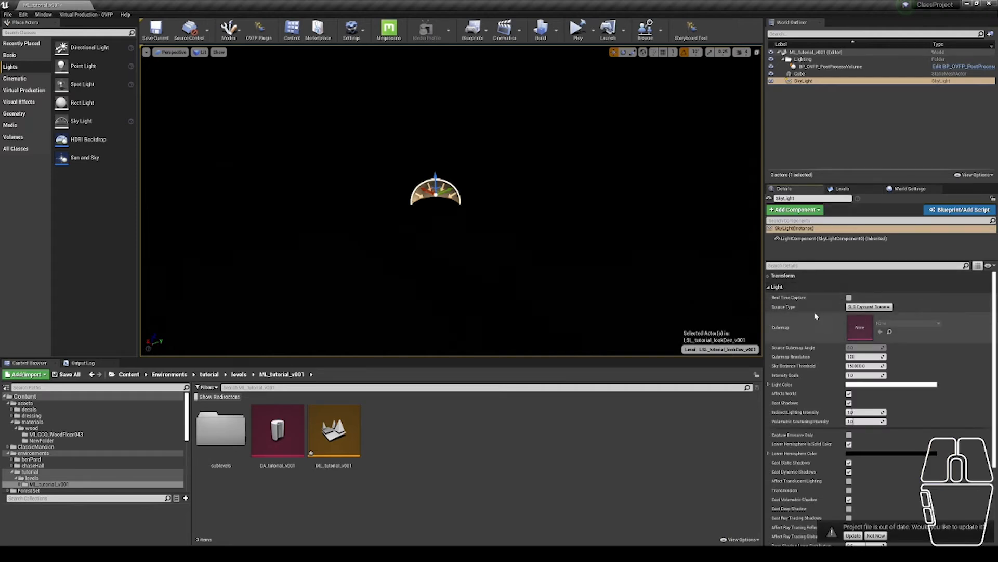
{"action": "left_click", "coordinate": [869, 307]}
{"action": "left_click", "coordinate": [875, 320]}
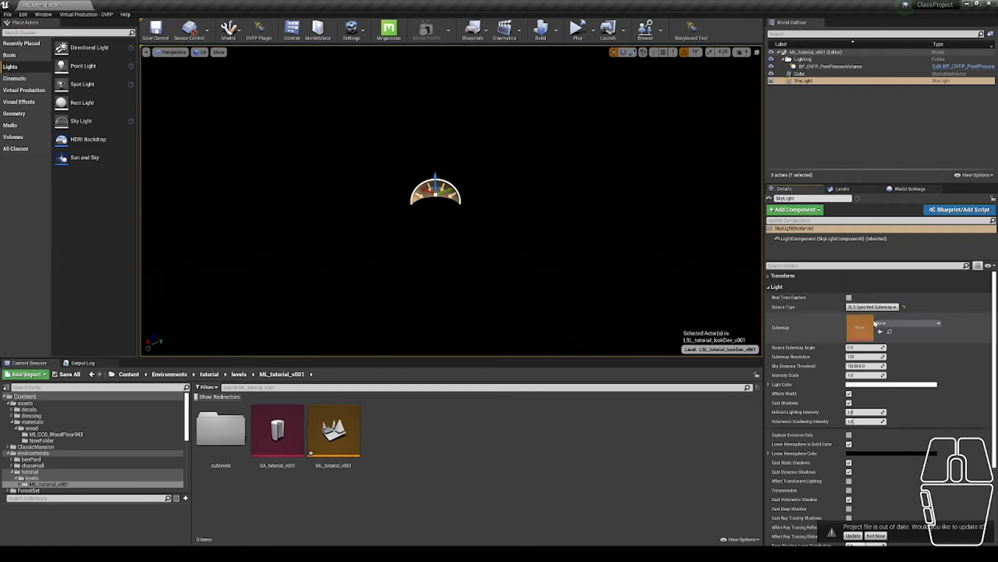
{"action": "left_click", "coordinate": [867, 310]}
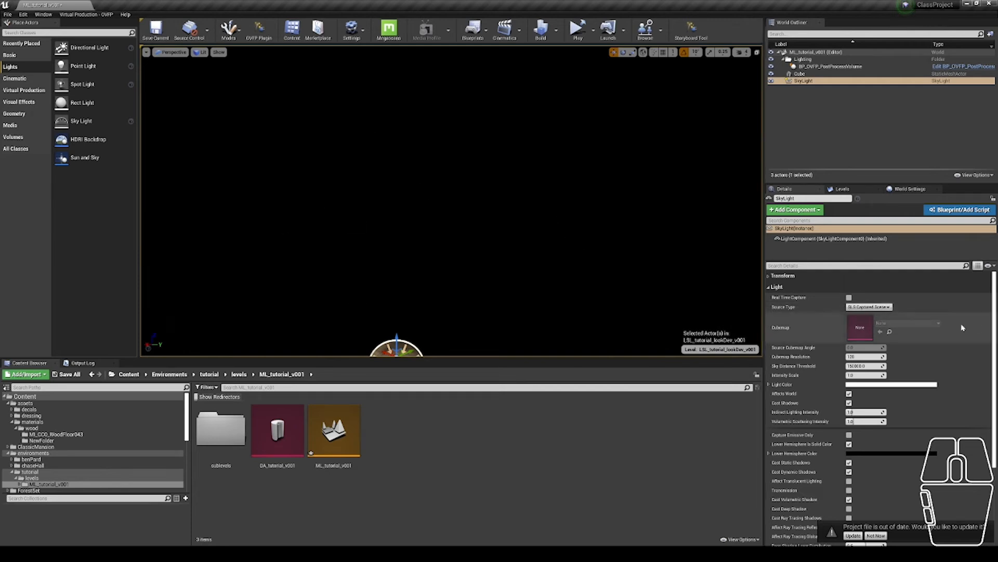
{"action": "left_click", "coordinate": [868, 307]}
{"action": "left_click", "coordinate": [858, 319]}
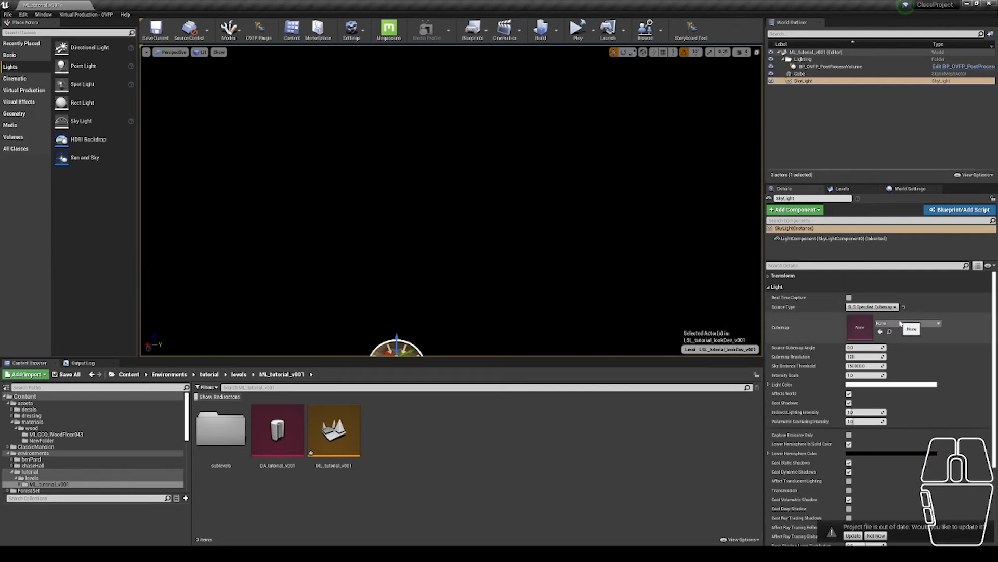
Step: Show engine content in the cubemap picker and assign GrayLightTextureCube to the sky light
{"action": "left_click", "coordinate": [900, 323]}
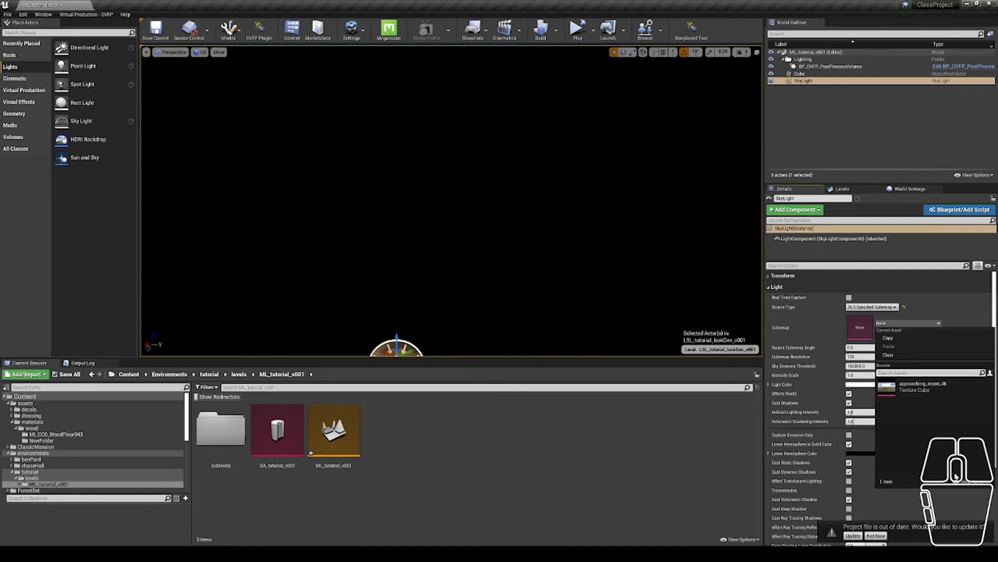
{"action": "left_click", "coordinate": [971, 481]}
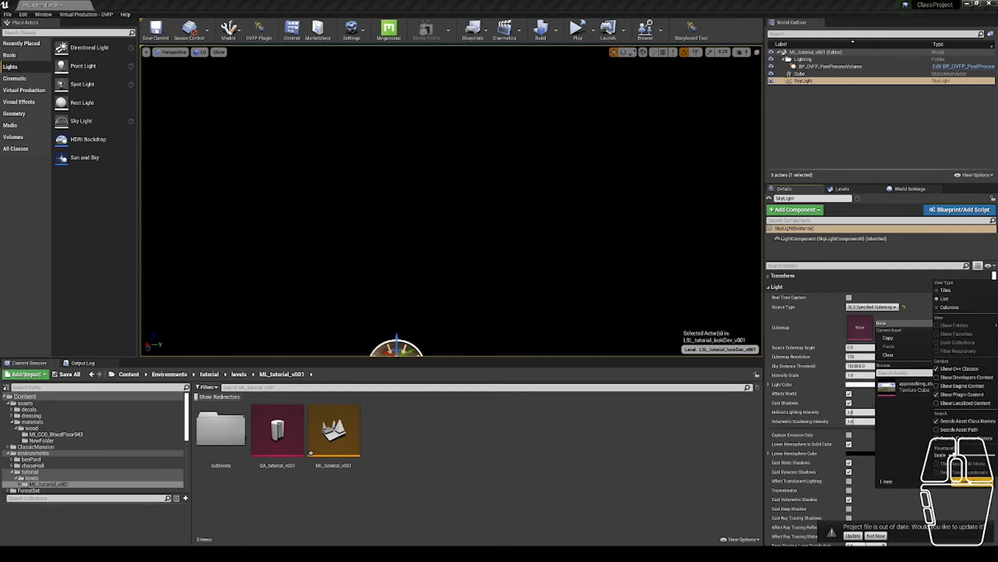
{"action": "left_click", "coordinate": [939, 386]}
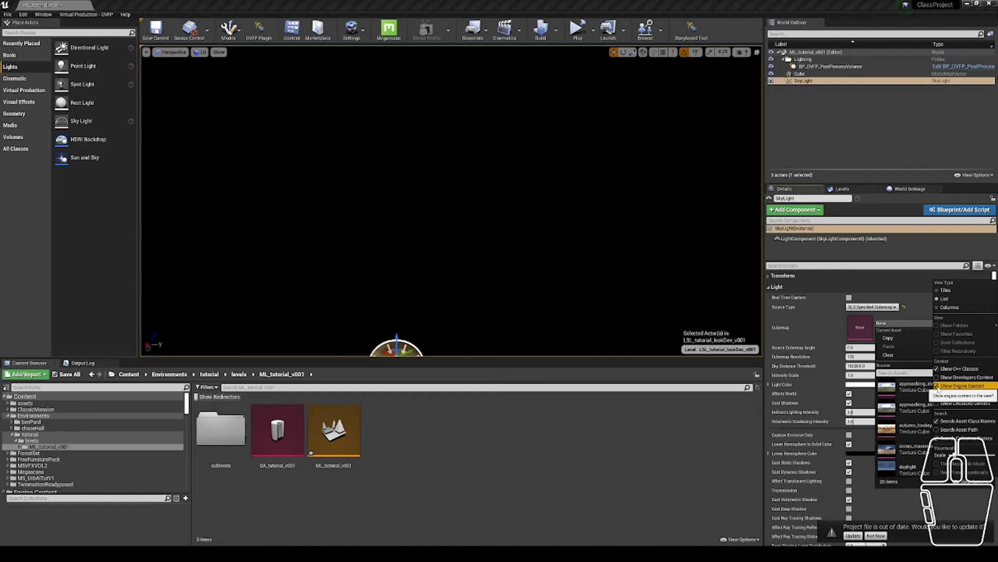
{"action": "scroll", "coordinate": [910, 442], "scroll_direction": "down", "scroll_amount": 4}
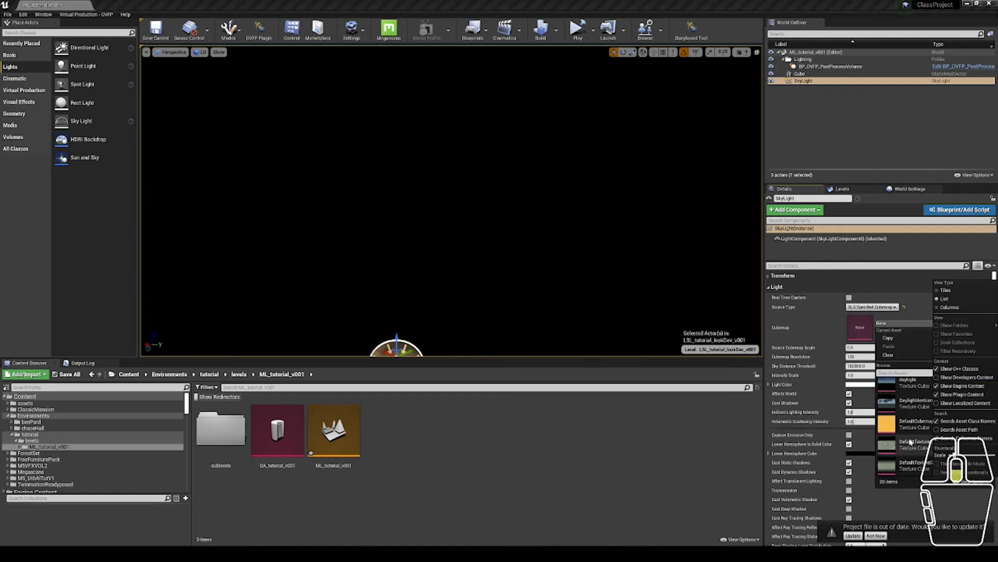
{"action": "scroll", "coordinate": [911, 442], "scroll_direction": "down", "scroll_amount": 4}
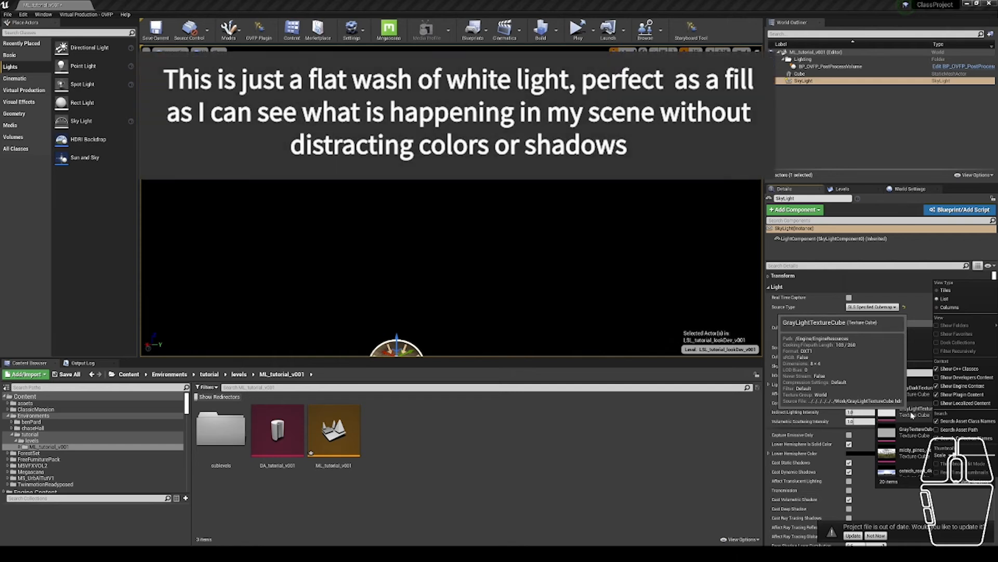
{"action": "left_click", "coordinate": [912, 414]}
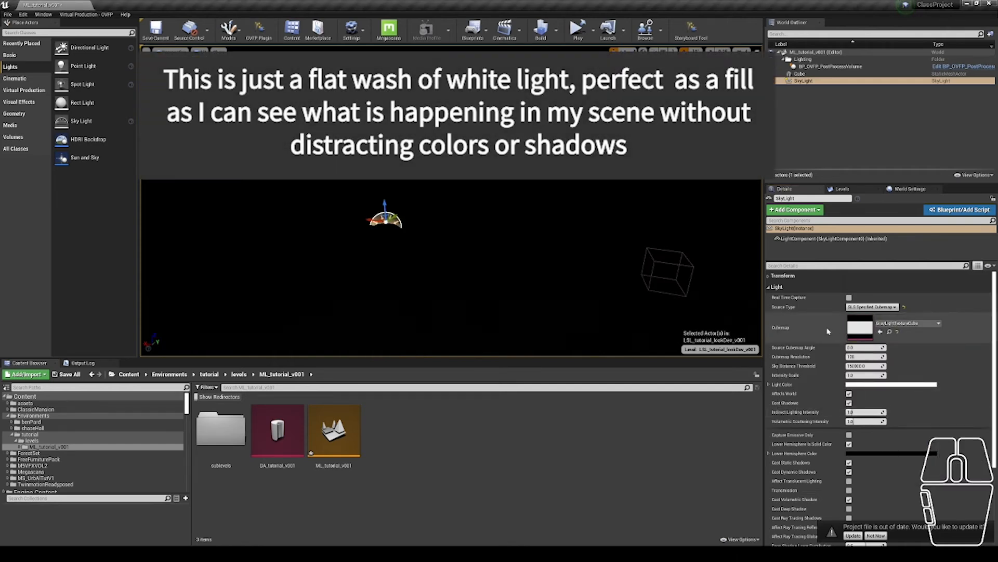
Step: Set the sky light's mobility to Movable and file it in the Lighting folder
{"action": "right_click_drag", "start_coordinate": [640, 281], "coordinate": [650, 287]}
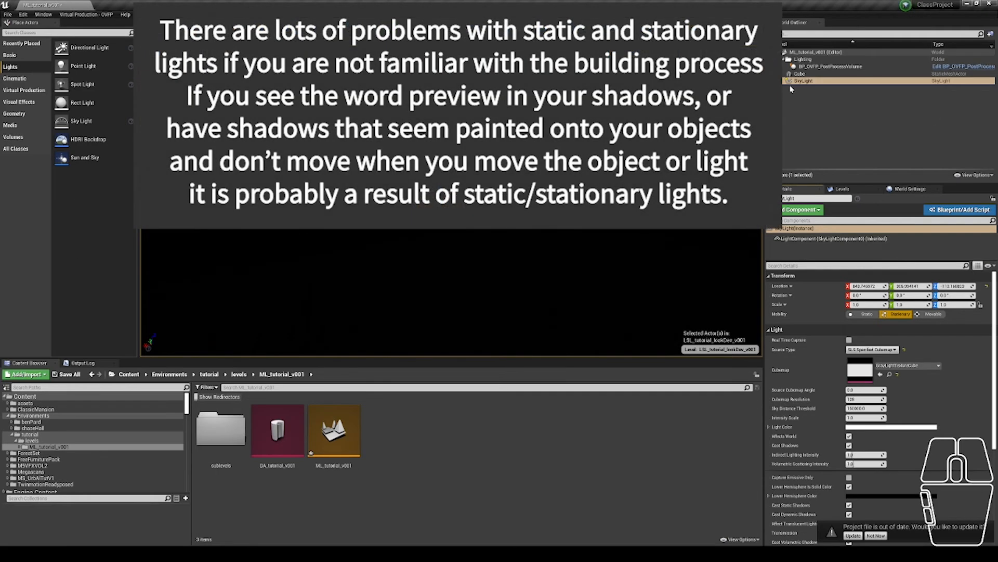
{"action": "left_click", "coordinate": [789, 80]}
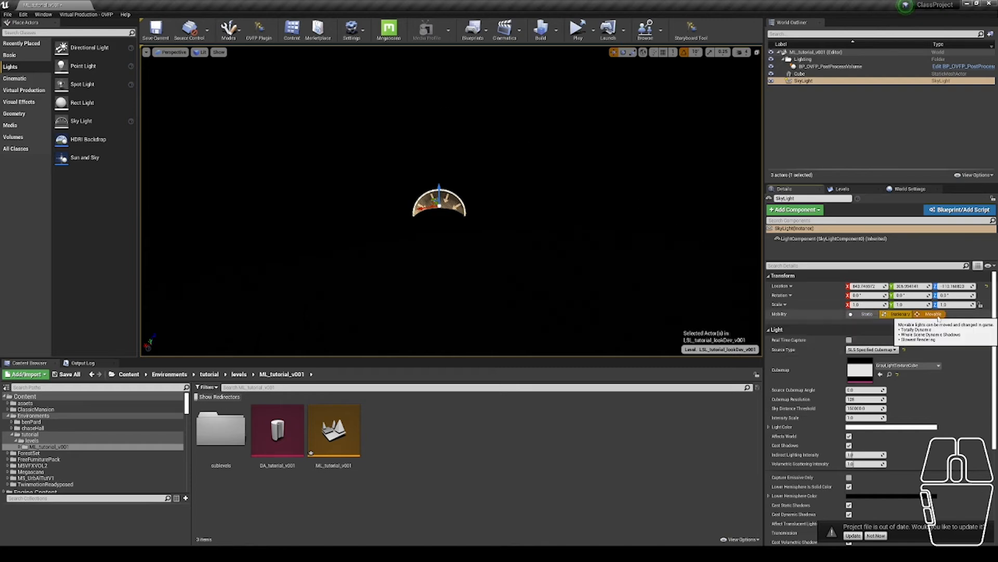
{"action": "left_click", "coordinate": [933, 314]}
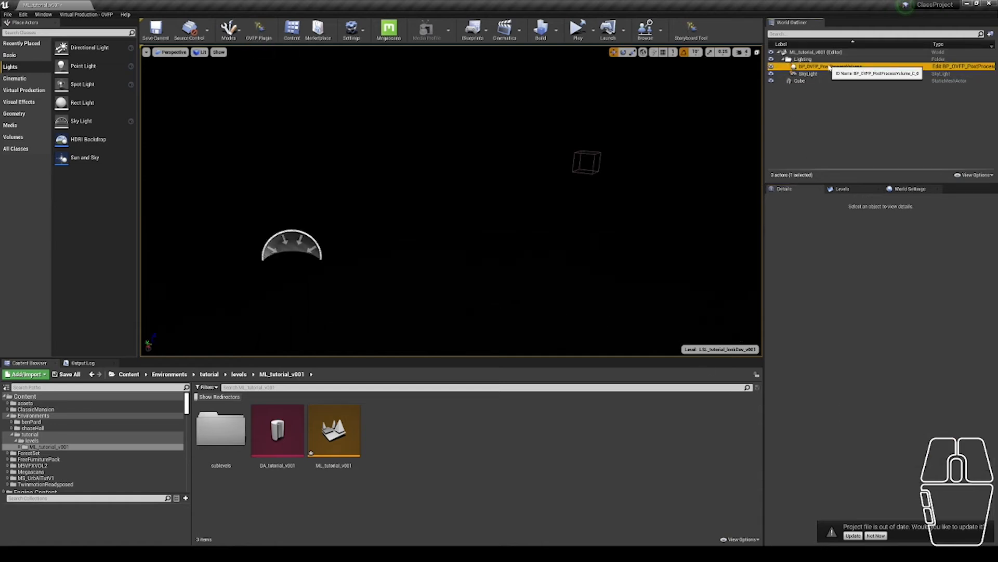
Step: Try Unreal Style Lighting Values as the post process volume's exposure mode, and reset the mode to its default
{"action": "left_click", "coordinate": [827, 67]}
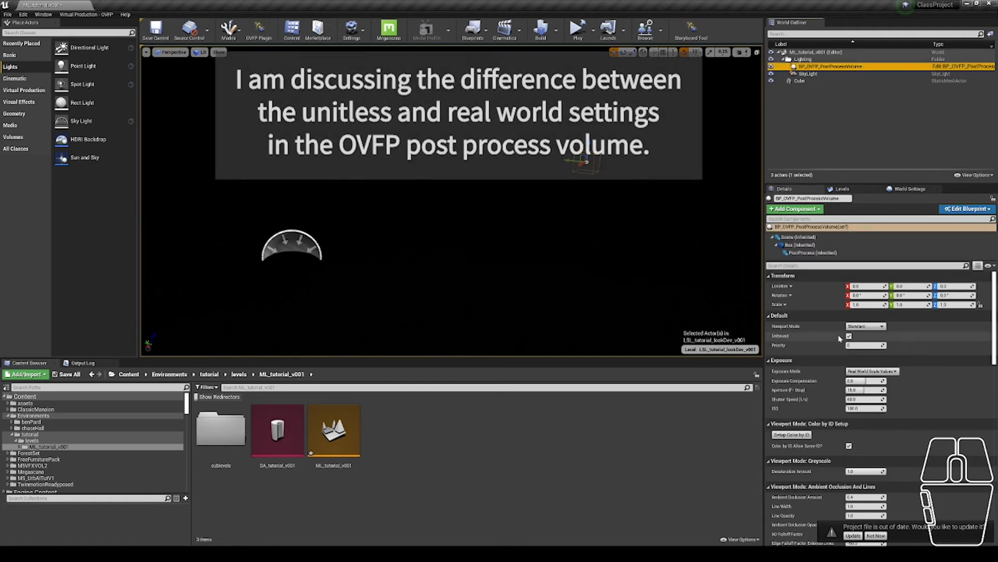
{"action": "left_click", "coordinate": [872, 371]}
{"action": "left_click", "coordinate": [871, 338]}
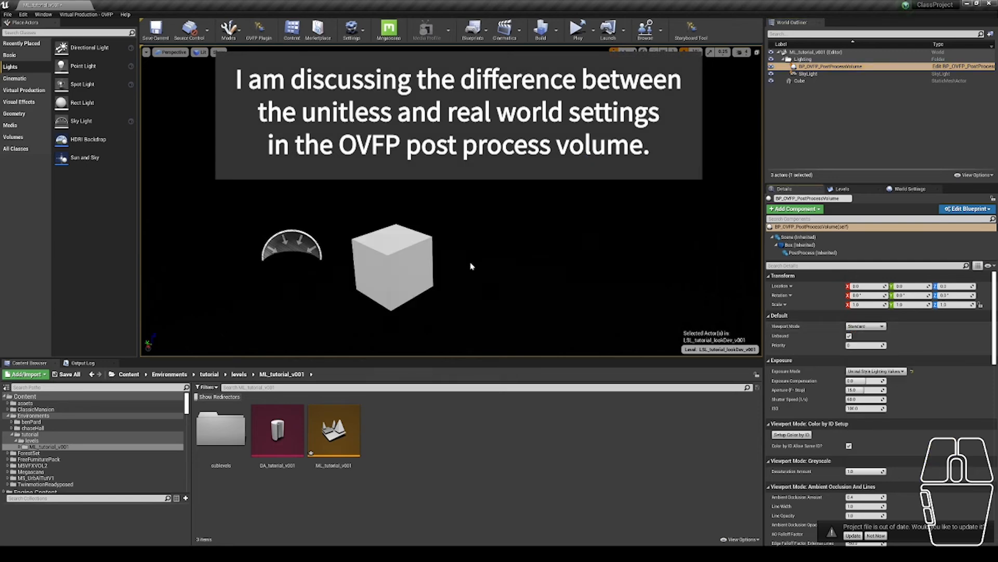
{"action": "left_click", "coordinate": [910, 372]}
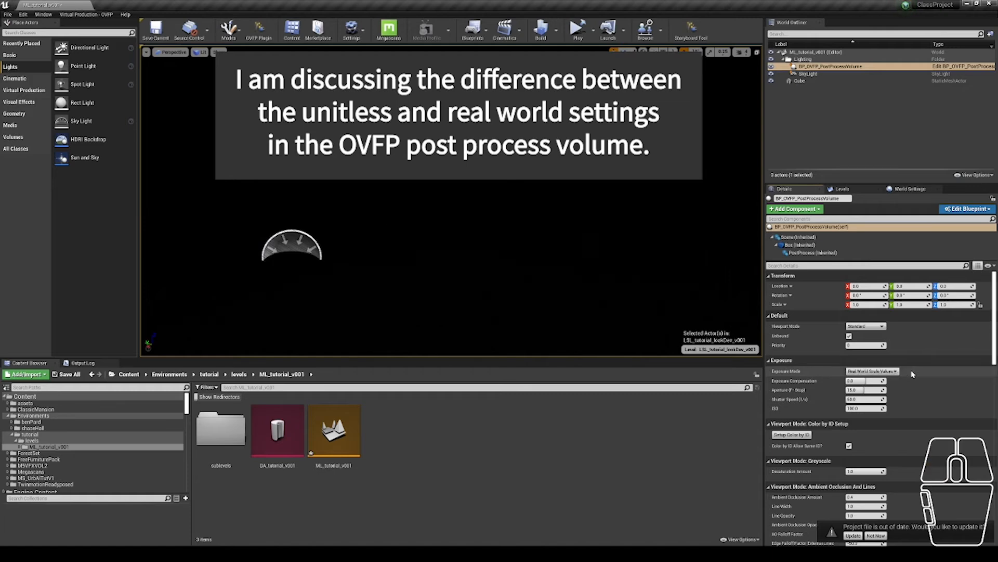
Step: Set the sky light's intensity scale to 5000
{"action": "left_click", "coordinate": [813, 73]}
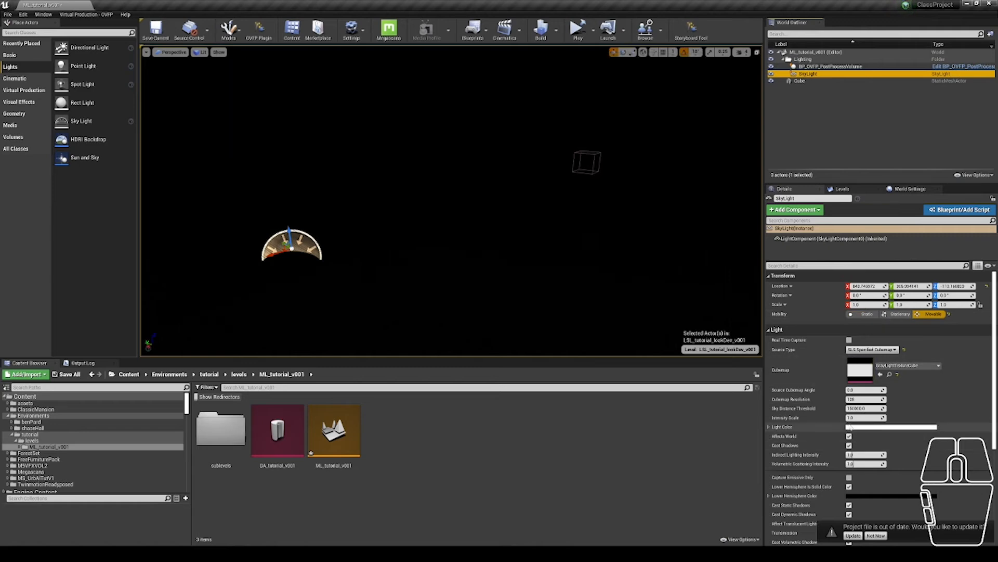
{"action": "left_click", "coordinate": [866, 418]}
{"action": "type", "text": "5000"}
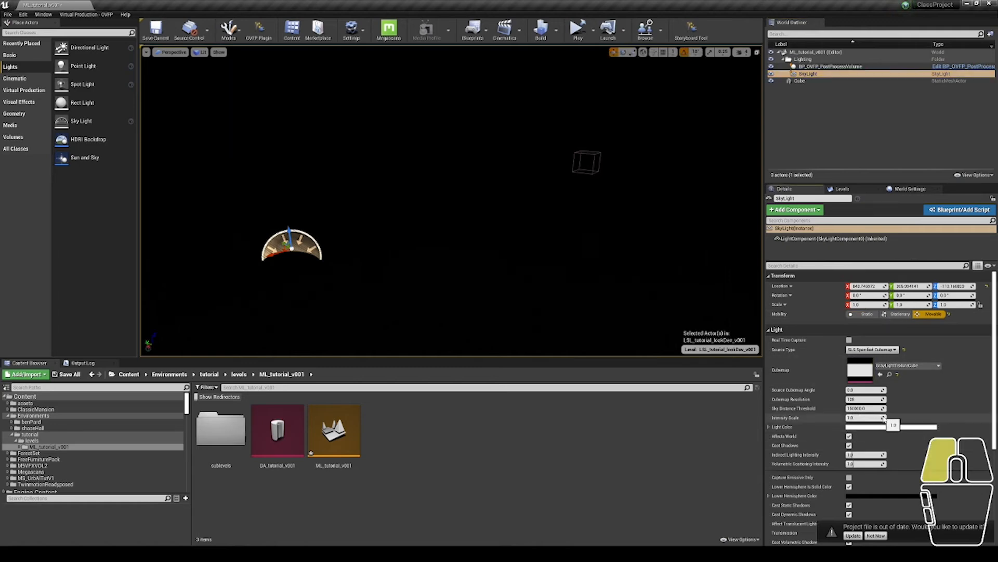
{"action": "key", "text": "Return"}
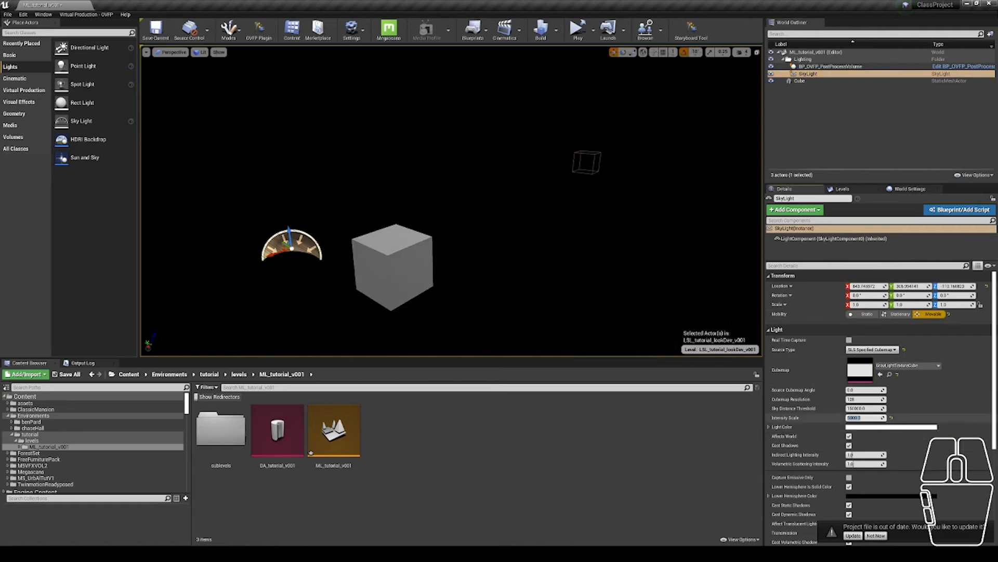
{"action": "left_click", "coordinate": [644, 454]}
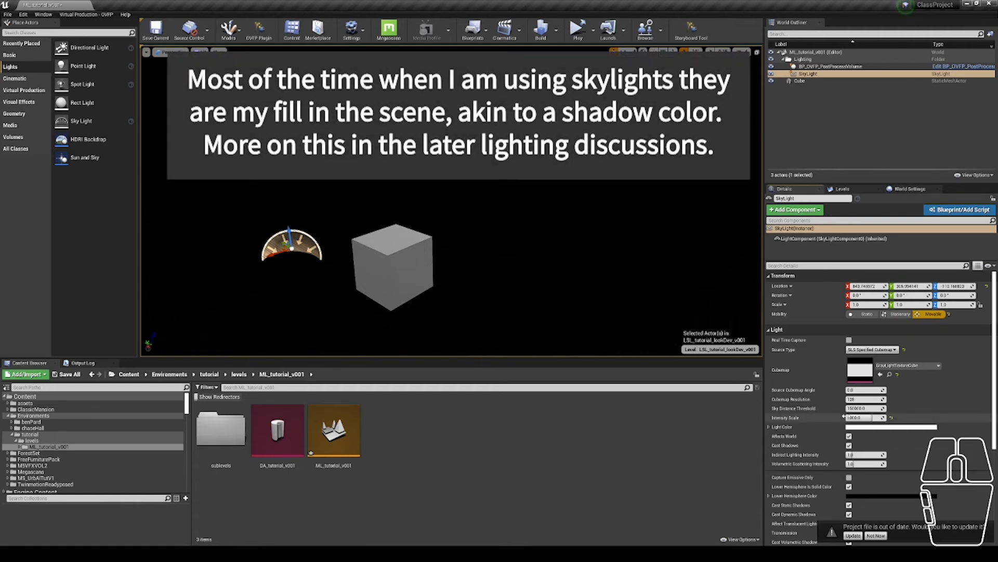
Step: Add a Directional Light beside the cube and set its intensity to 100000 lux
{"action": "right_click_drag", "start_coordinate": [410, 296], "coordinate": [410, 296]}
{"action": "mouse_move", "coordinate": [411, 300]}
{"action": "right_mouse_down"}
{"action": "mouse_move", "coordinate": [442, 297]}
{"action": "mouse_move", "coordinate": [411, 299]}
{"action": "right_mouse_up"}
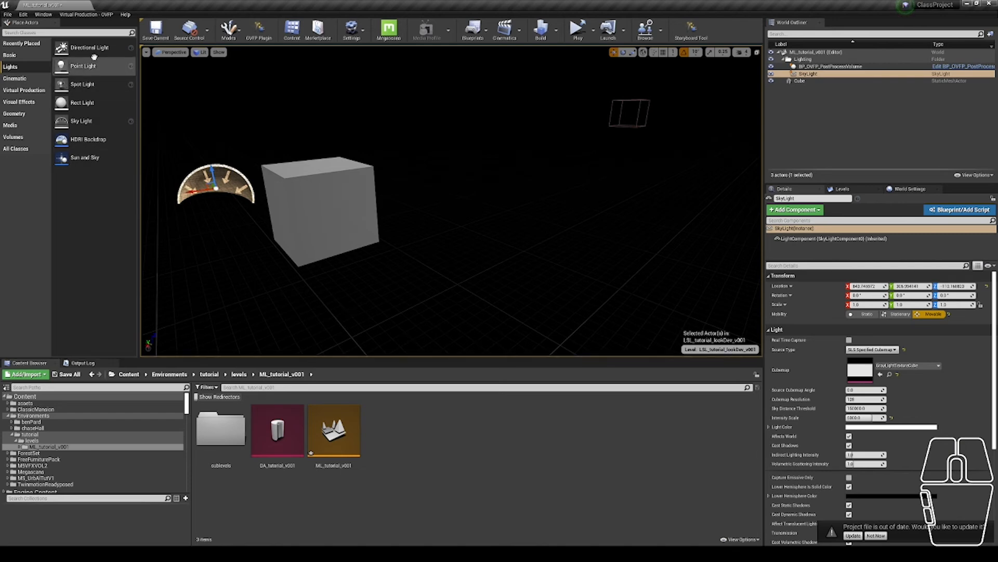
{"action": "left_click_drag", "start_coordinate": [83, 48], "coordinate": [449, 175]}
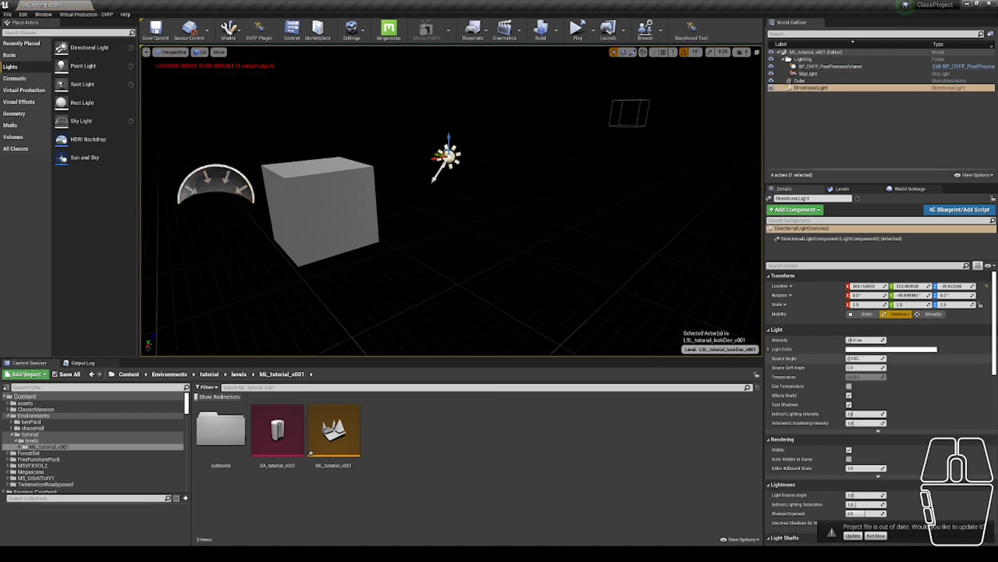
{"action": "left_click", "coordinate": [863, 340]}
{"action": "type", "text": "1"}
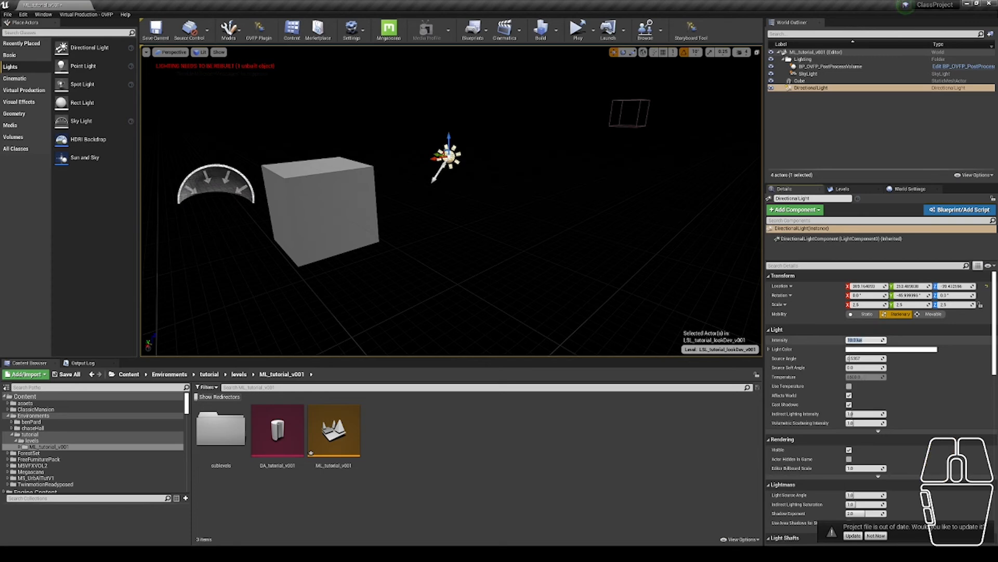
{"action": "type", "text": "00000"}
{"action": "key", "text": "Return"}
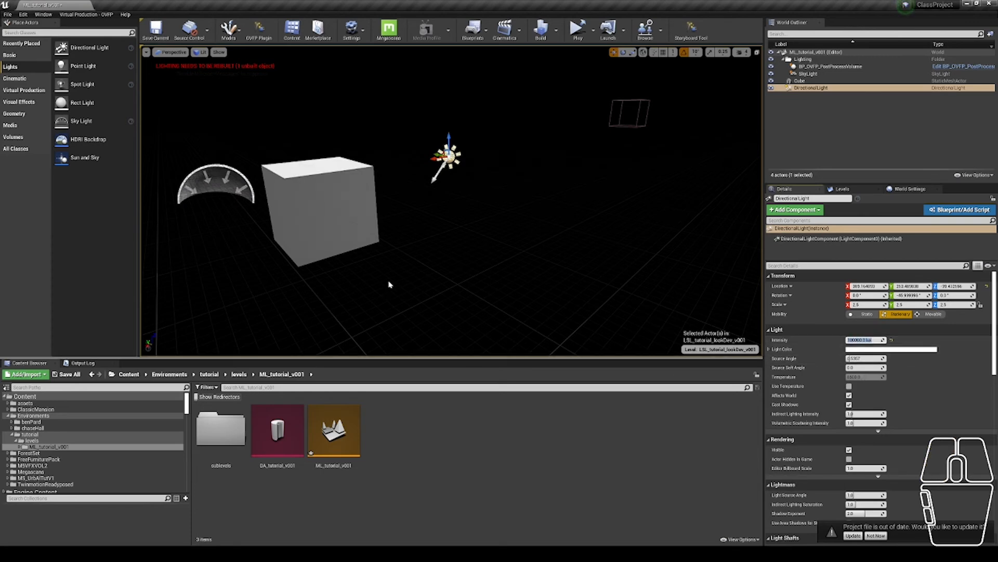
Step: Make the directional light movable, check its effect on the cube's sides, and file it in the Lighting folder
{"action": "right_click_drag", "start_coordinate": [389, 282], "coordinate": [333, 291]}
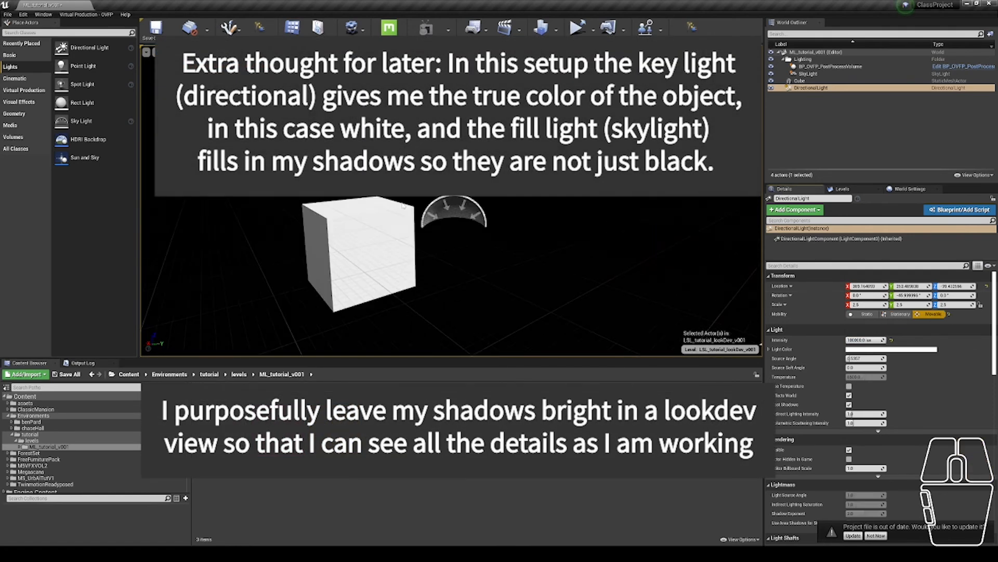
{"action": "mouse_move", "coordinate": [416, 276]}
{"action": "right_mouse_down"}
{"action": "mouse_move", "coordinate": [364, 278]}
{"action": "mouse_move", "coordinate": [432, 276]}
{"action": "mouse_move", "coordinate": [414, 275]}
{"action": "right_mouse_up"}
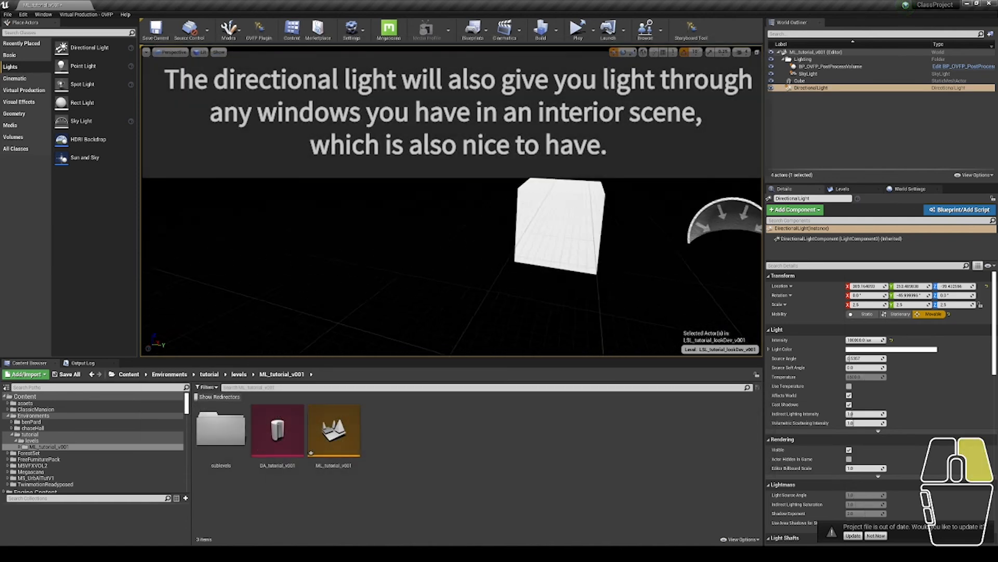
{"action": "mouse_move", "coordinate": [586, 245]}
{"action": "right_mouse_down"}
{"action": "mouse_move", "coordinate": [608, 245]}
{"action": "mouse_move", "coordinate": [572, 245]}
{"action": "mouse_move", "coordinate": [593, 245]}
{"action": "right_mouse_up"}
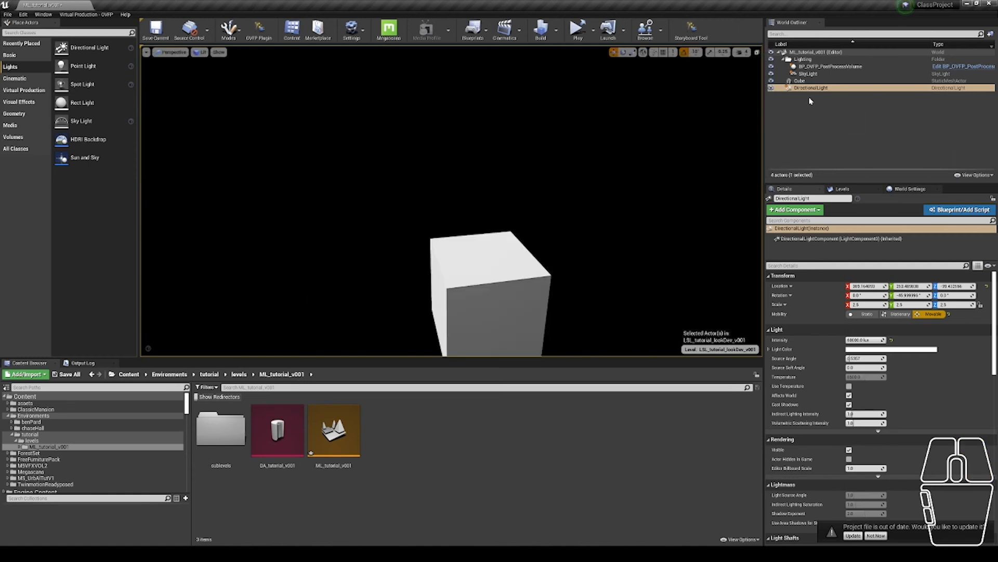
{"action": "left_click_drag", "start_coordinate": [803, 89], "coordinate": [804, 62]}
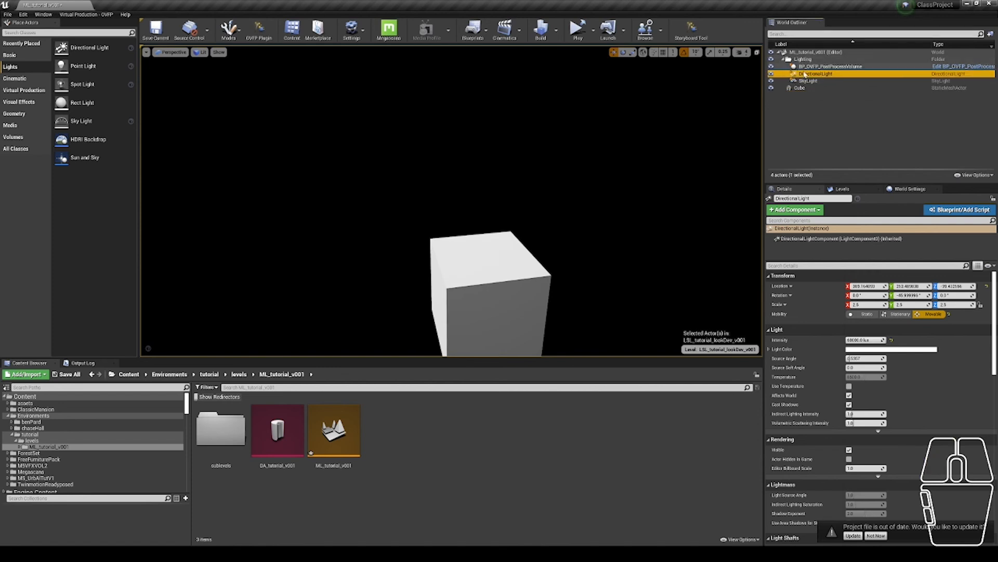
{"action": "left_click", "coordinate": [804, 60]}
Step: Delete the test cube and save all modified levels and assets
{"action": "left_click", "coordinate": [800, 87]}
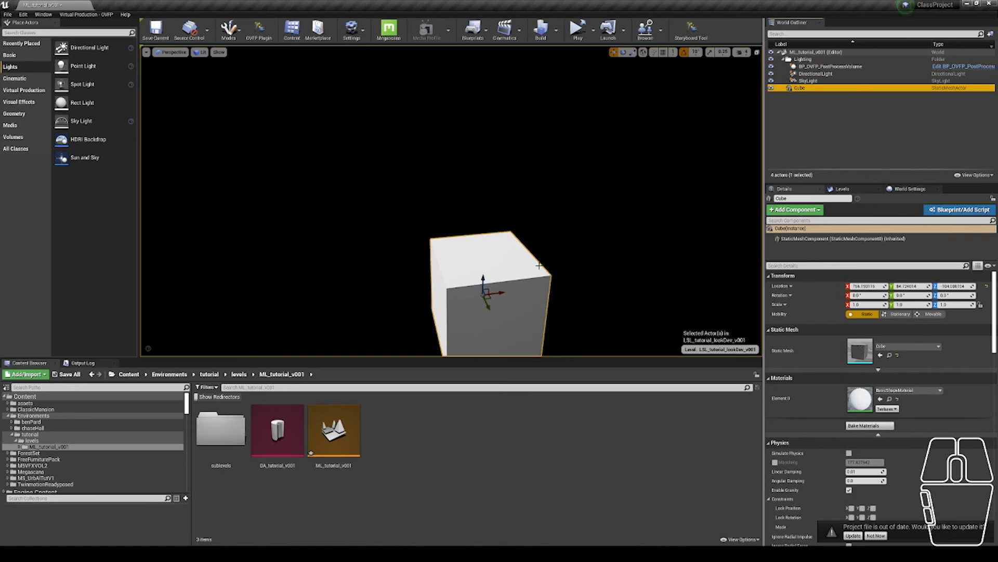
{"action": "key", "text": "Delete"}
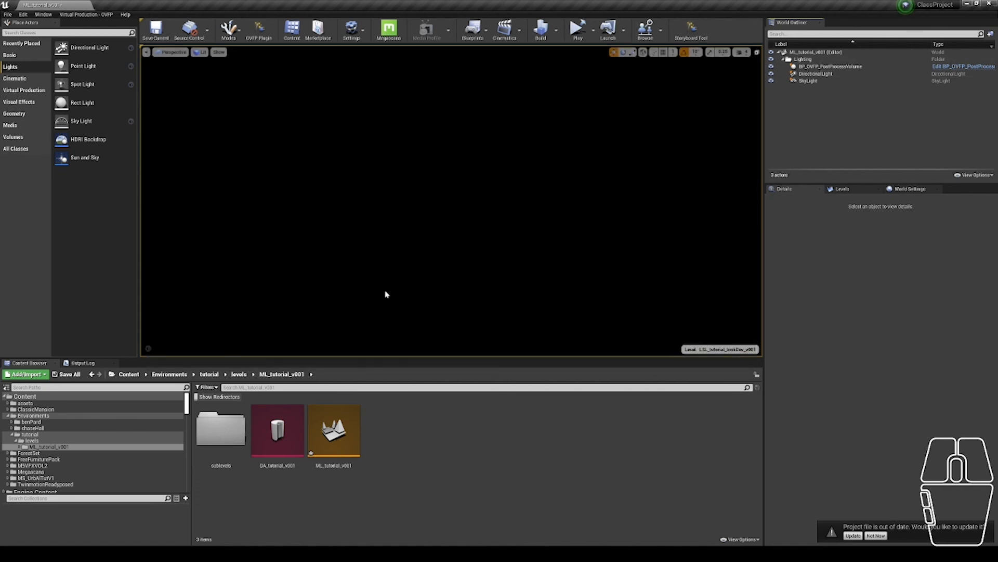
{"action": "left_click", "coordinate": [66, 374]}
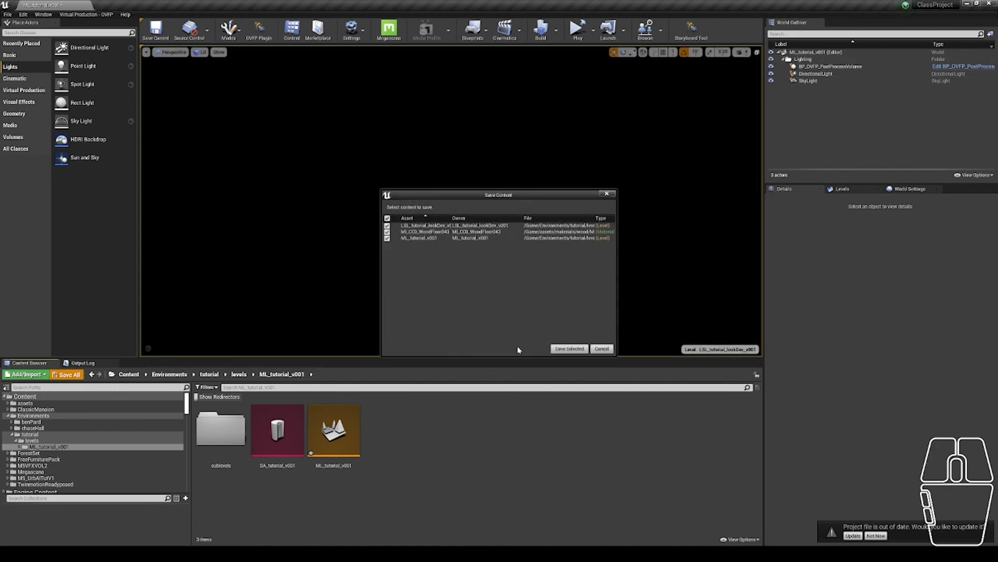
{"action": "left_click", "coordinate": [565, 349]}
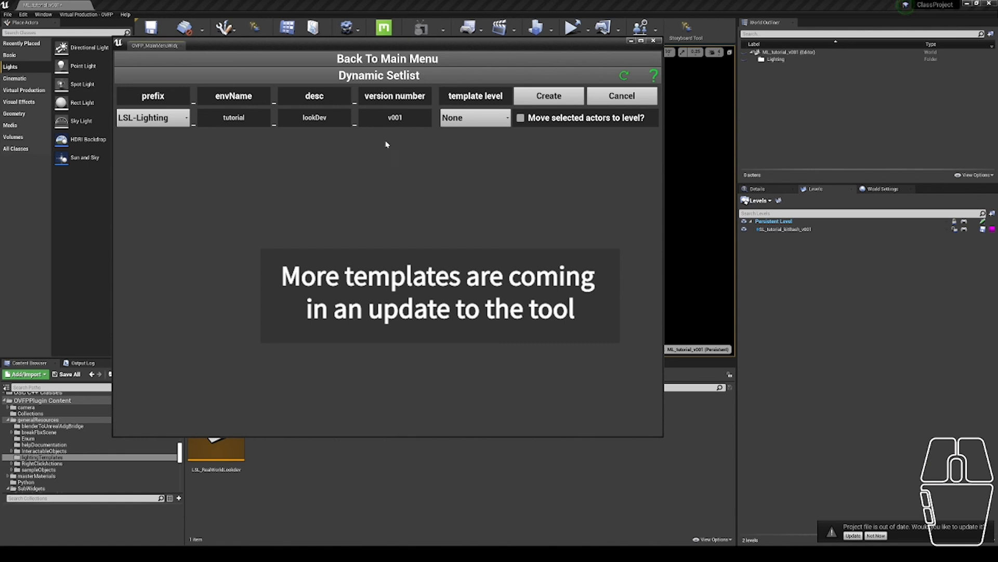
Step: Examine the template level choices for the new LSL-Lighting lookDev sublevel in the Dynamic Setlist tool
{"action": "left_click", "coordinate": [470, 118]}
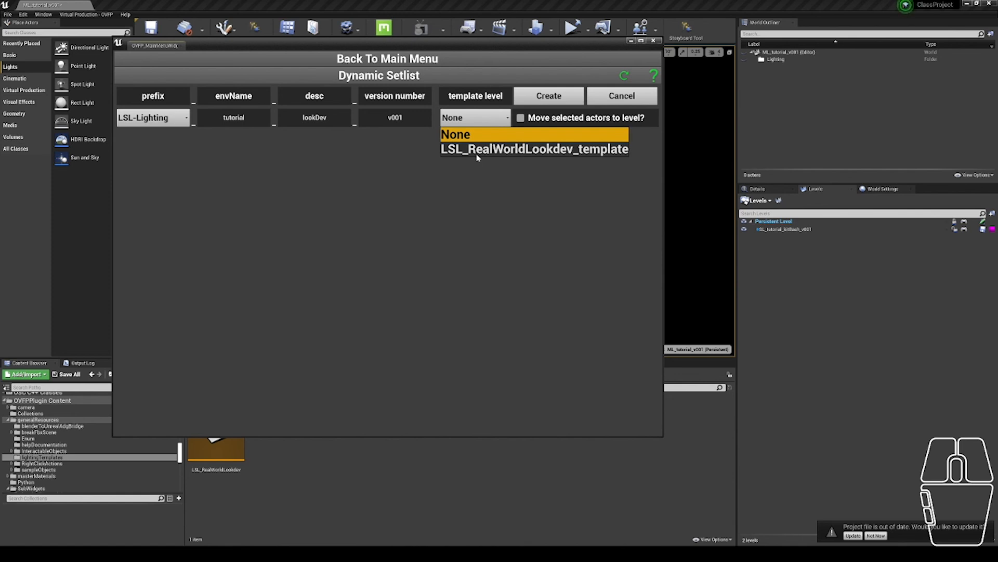
{"action": "left_click", "coordinate": [486, 162]}
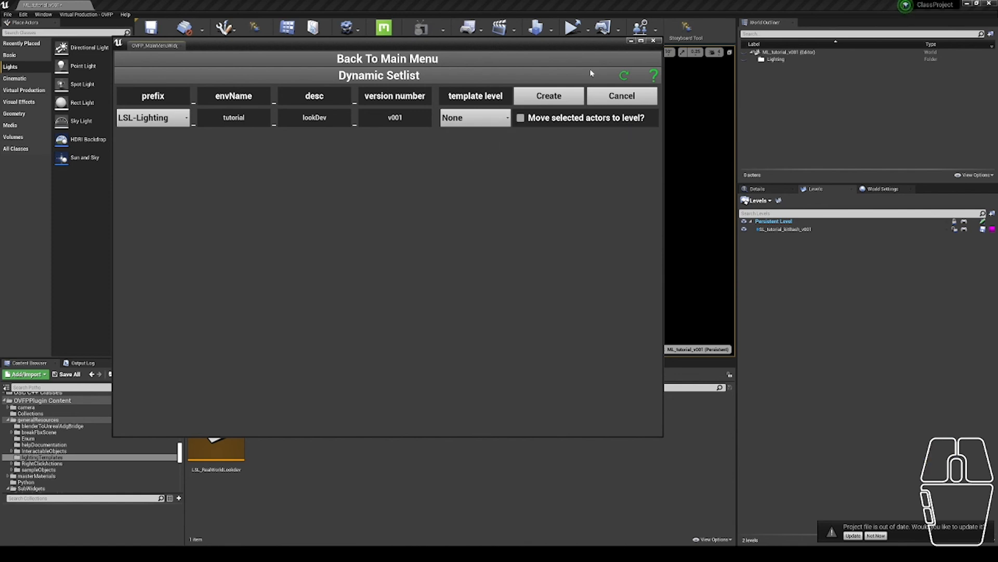
{"action": "left_click", "coordinate": [569, 95]}
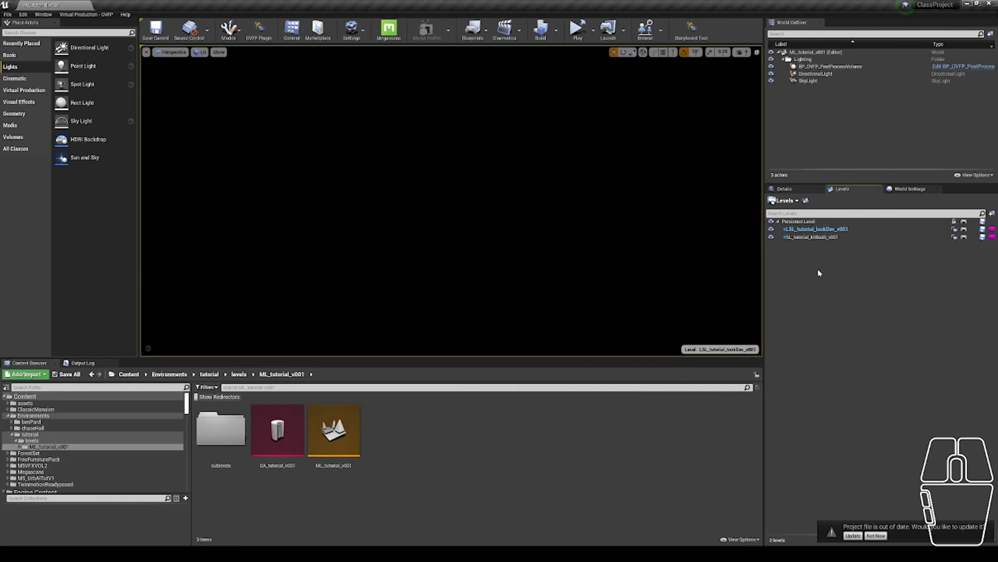